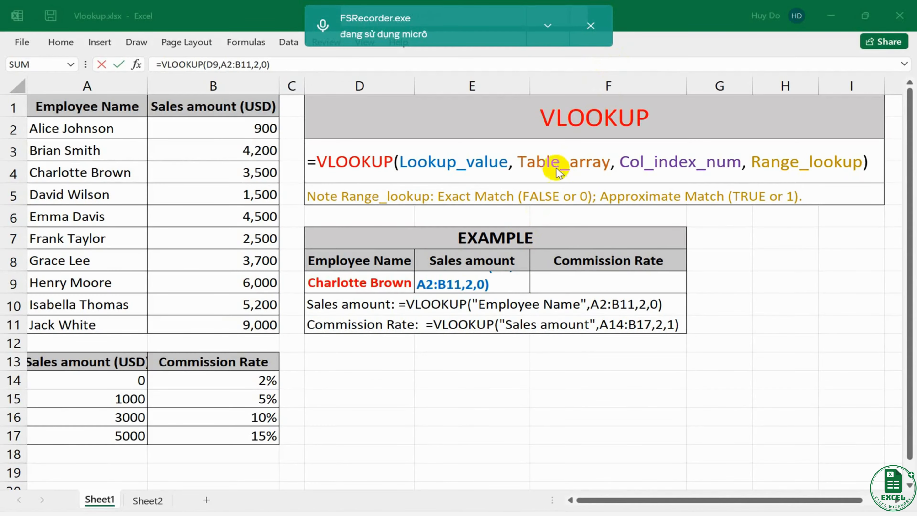
- Commit the formula =VLOOKUP(D9,A2:B11,2,0) in E9 and compare the result with the employee's row 4 in the sales table
left_click(290, 63)
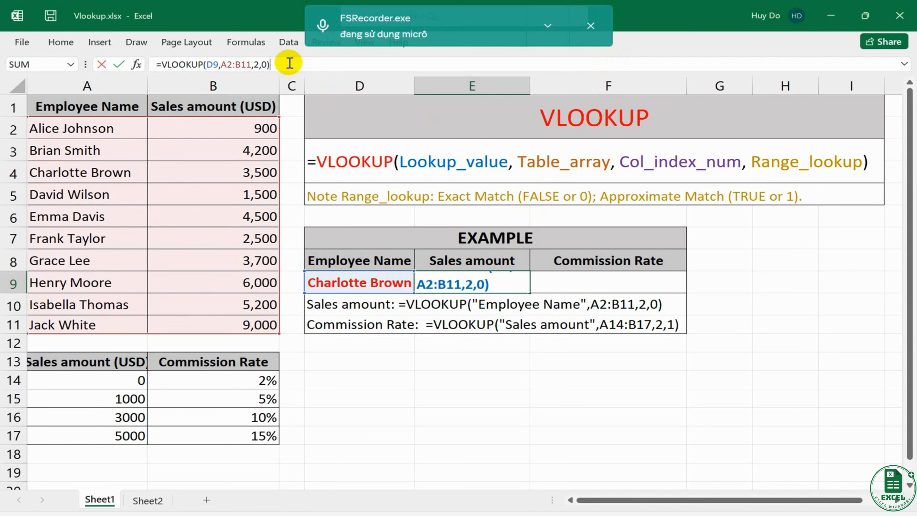
key("Return")
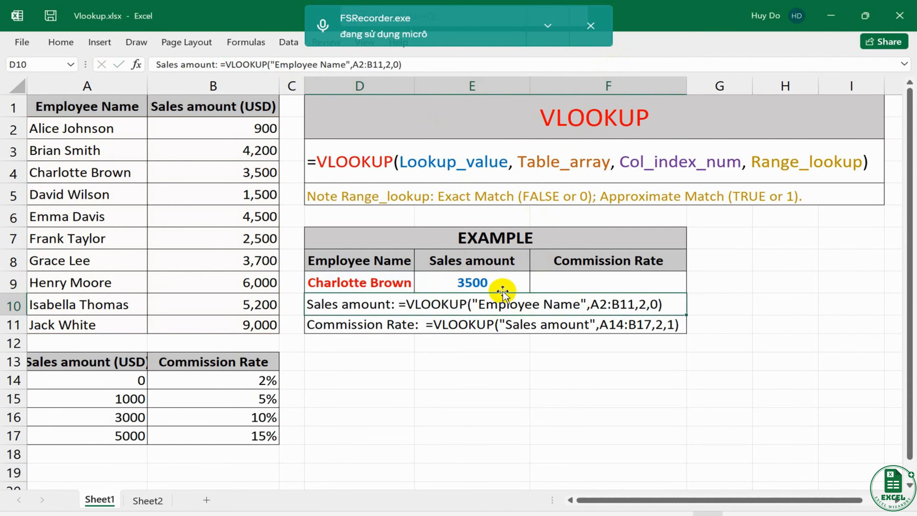
left_click(489, 285)
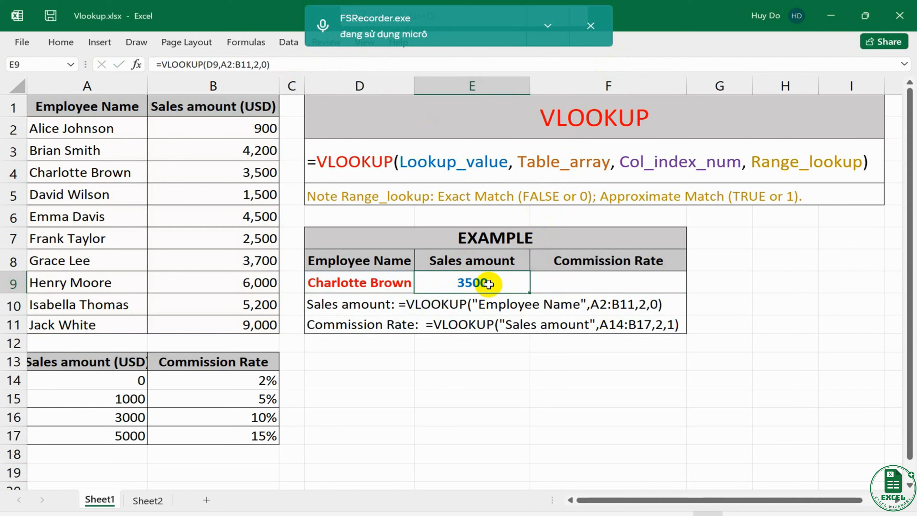
left_click(396, 283)
left_click_drag(372, 283, 465, 282)
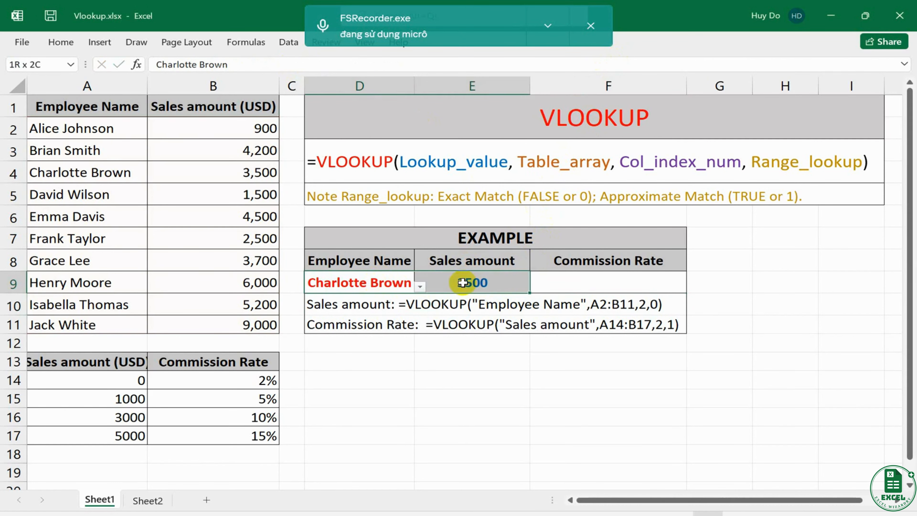
left_click_drag(74, 174, 241, 172)
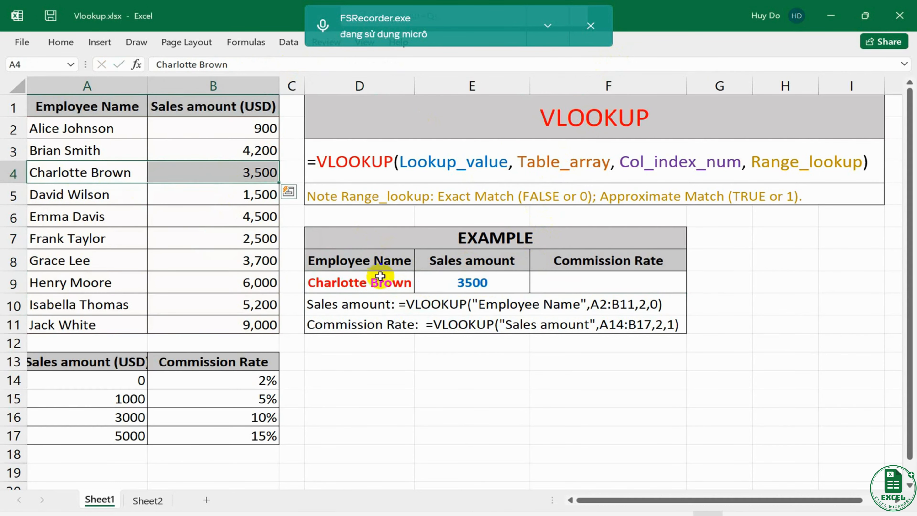
- Choose the employee from row 6 in D9 and compare the looked-up sales amount with that row of the sales table
left_click(411, 286)
left_click(419, 287)
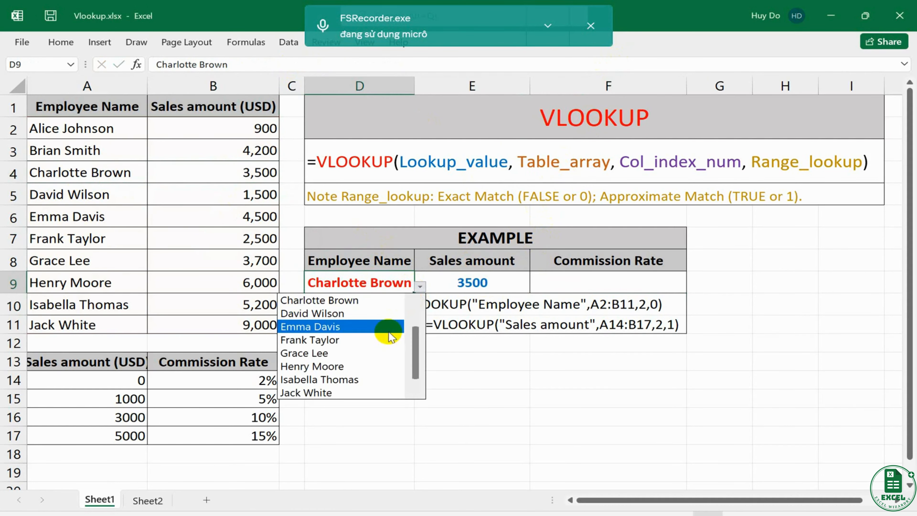
left_click(387, 330)
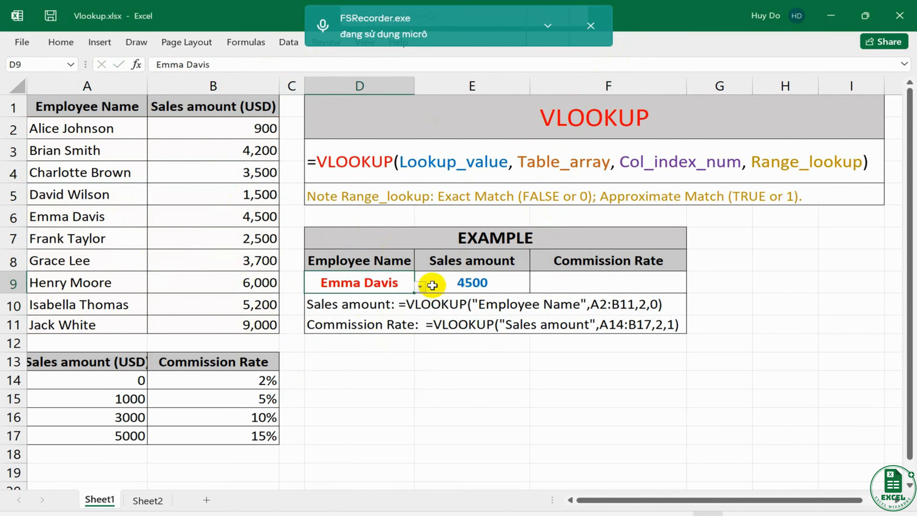
left_click(467, 283)
left_click_drag(377, 283, 469, 284)
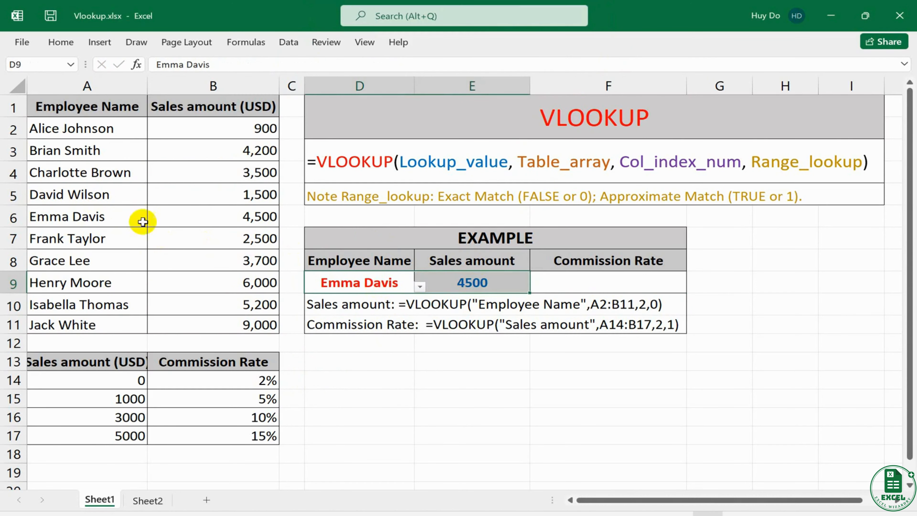
left_click_drag(143, 222, 243, 223)
- Switch D9 to the employee listed in row 9 and check the returned sales amount against A9:B9
left_click(390, 287)
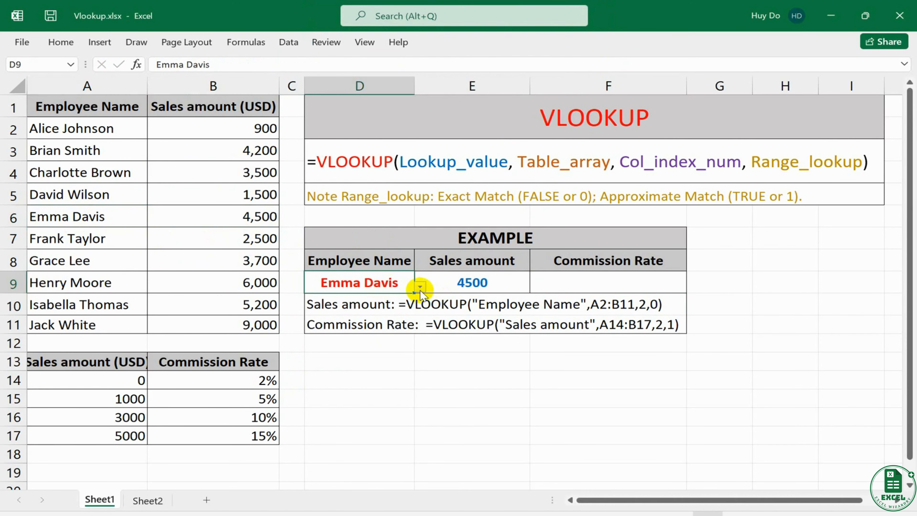
left_click(420, 287)
left_click(385, 365)
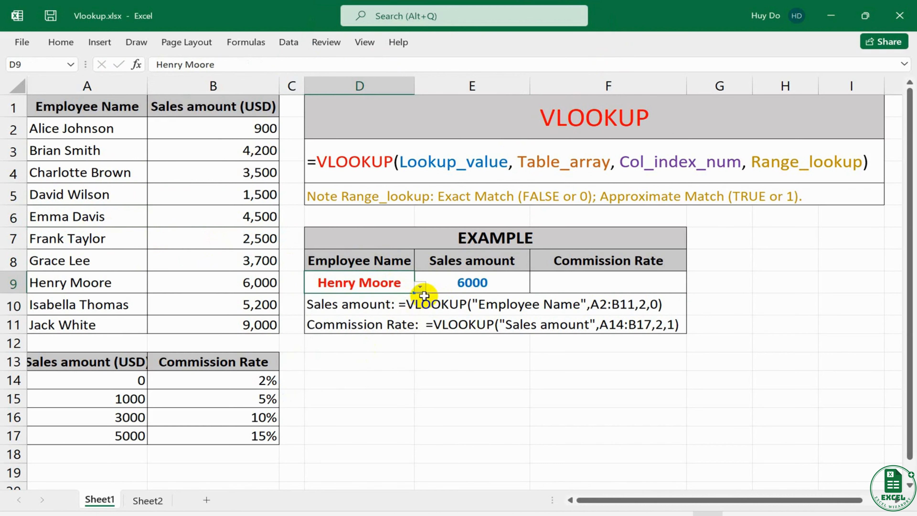
left_click(473, 283)
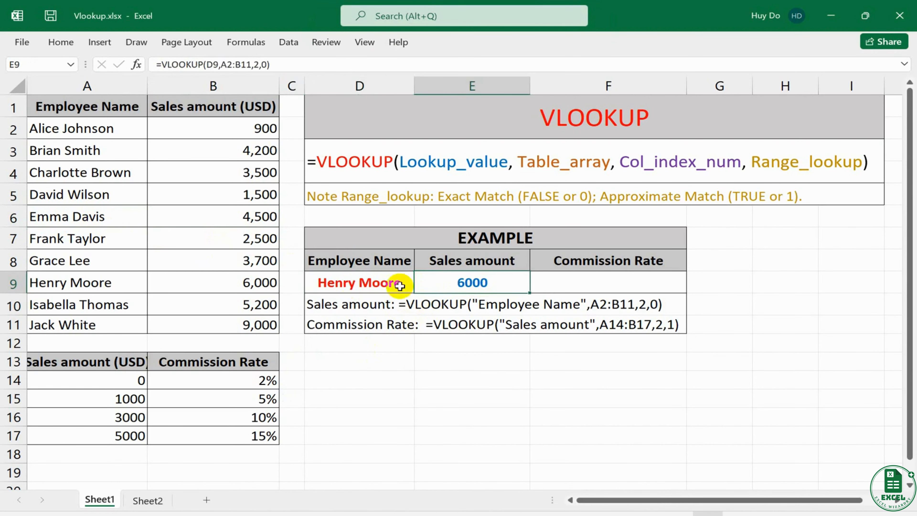
left_click(400, 286)
left_click_drag(122, 283, 239, 281)
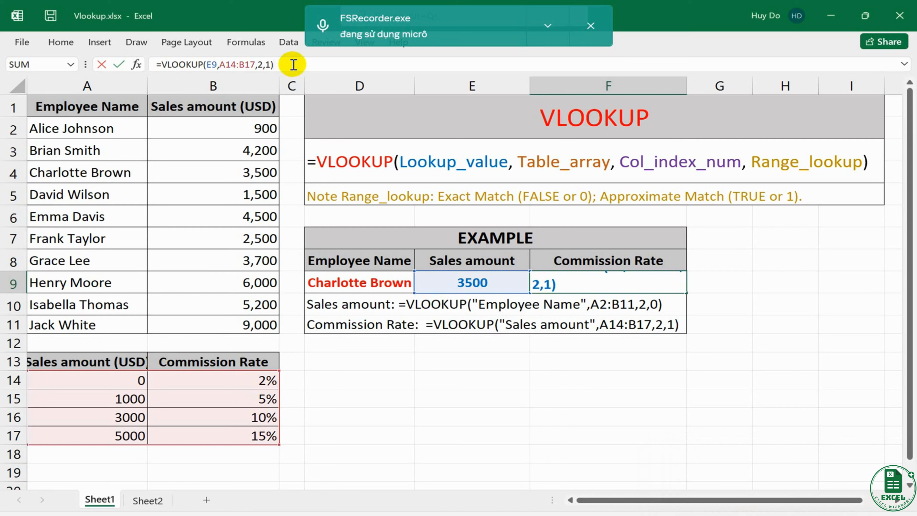
- Commit the formula =VLOOKUP(E9,A14:B17,2,1) in F9 and check its result against the sales amount in B4 and the commission rate in B16
key("Return")
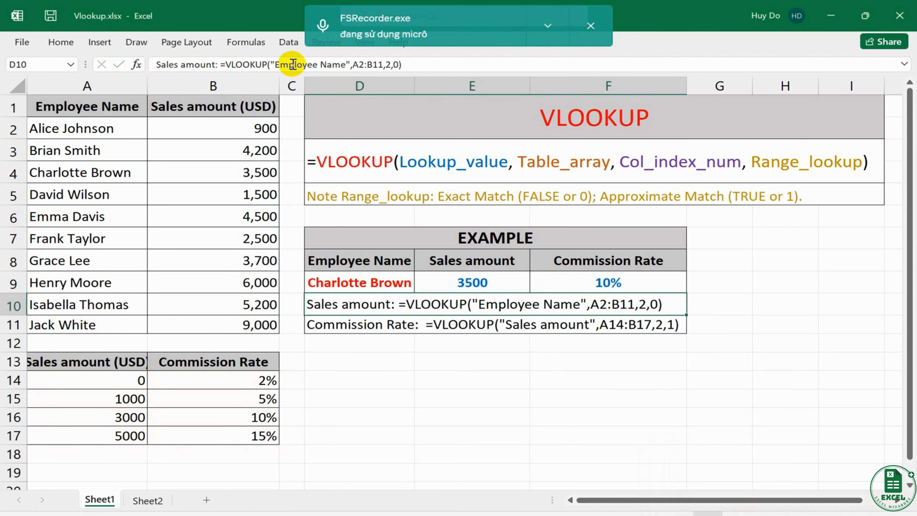
left_click(388, 282)
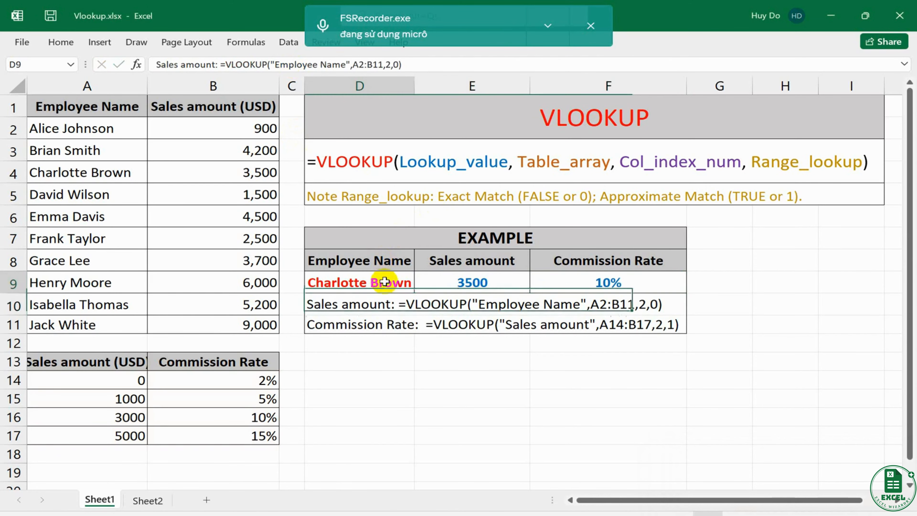
left_click(420, 287)
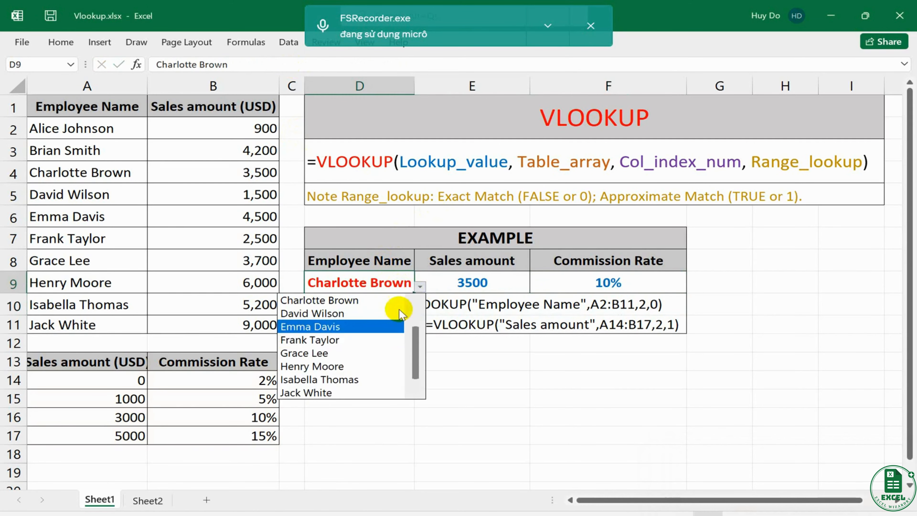
left_click(385, 282)
left_click_drag(385, 283, 610, 285)
left_click(610, 284)
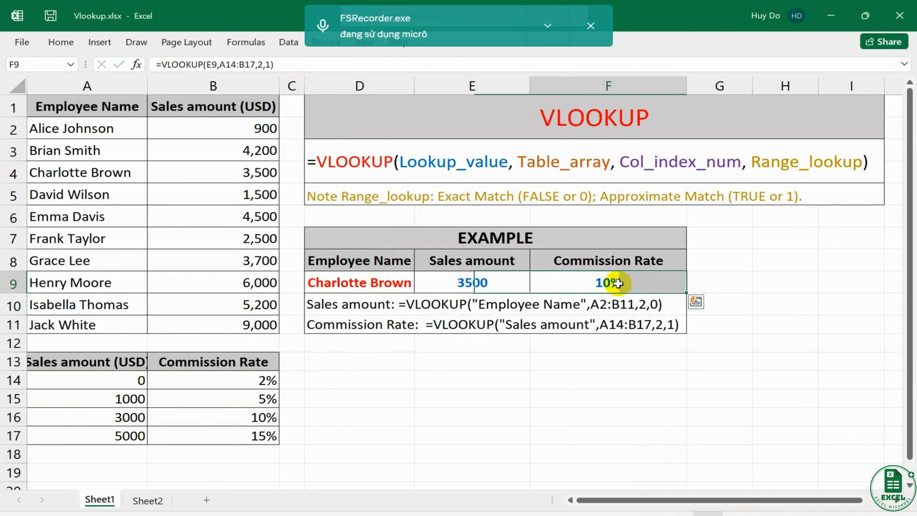
left_click_drag(477, 282, 607, 281)
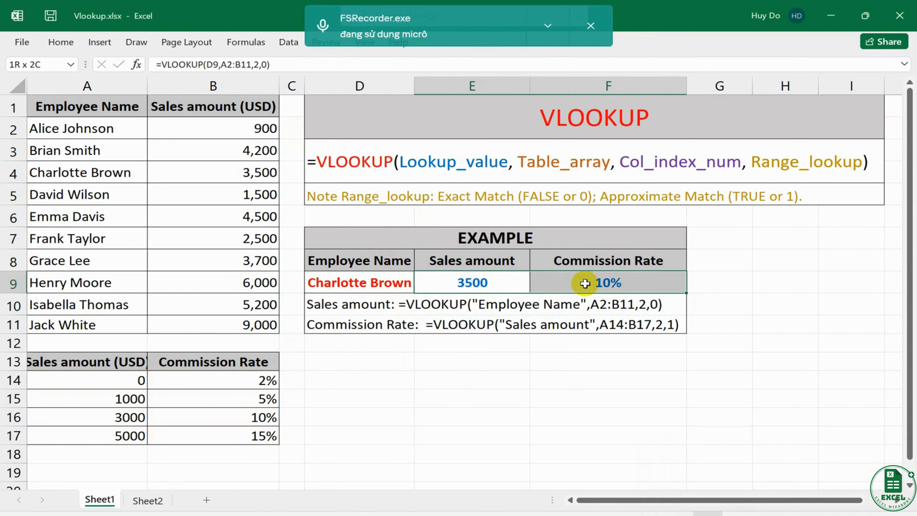
left_click(257, 172)
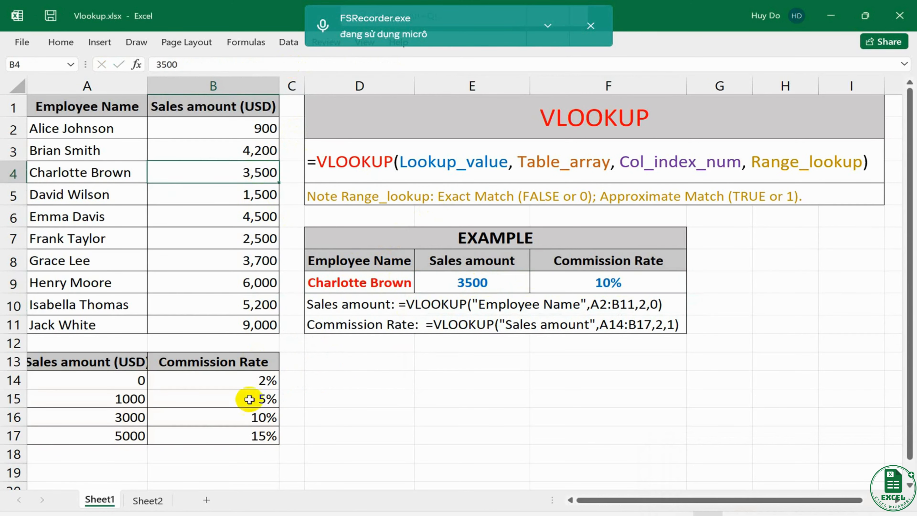
left_click(257, 419)
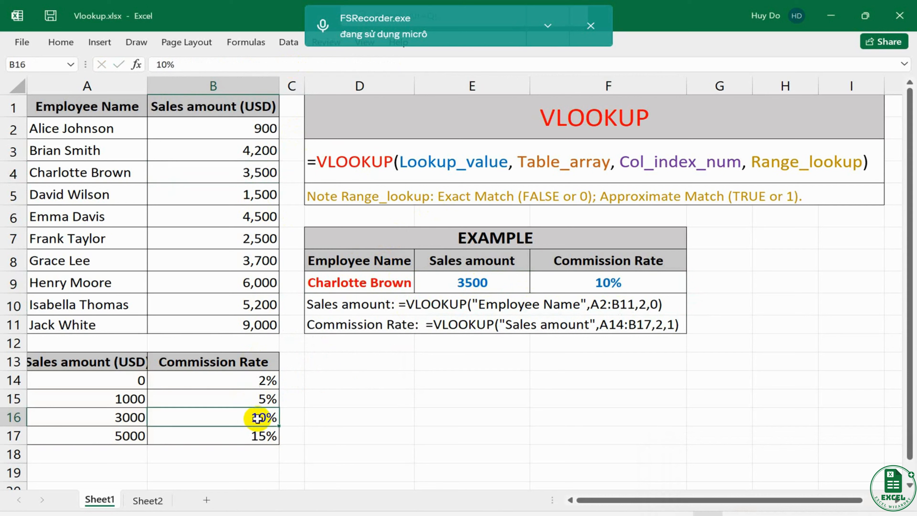
- Choose the employee from row 9 in D9 and compare the commission rate in F9 with the 5000 tier in A17:B17
left_click(502, 288)
left_click(409, 287)
left_click(420, 289)
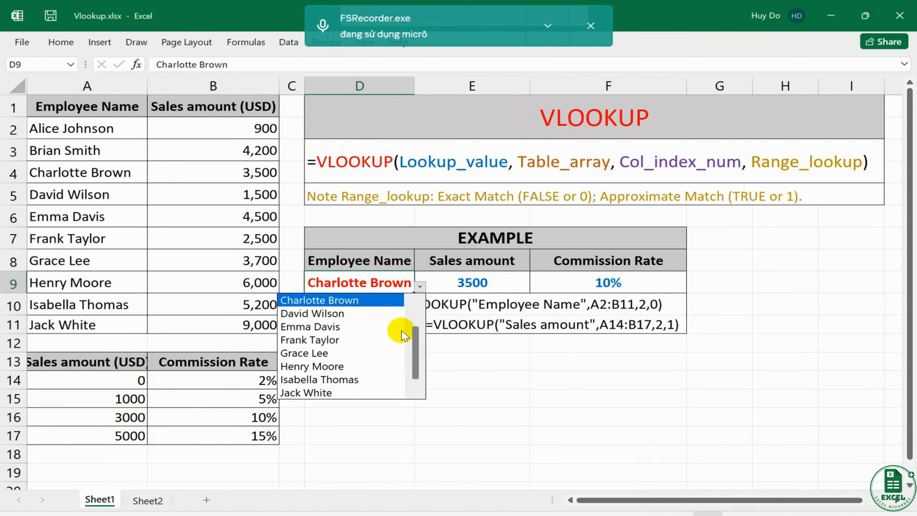
left_click(376, 367)
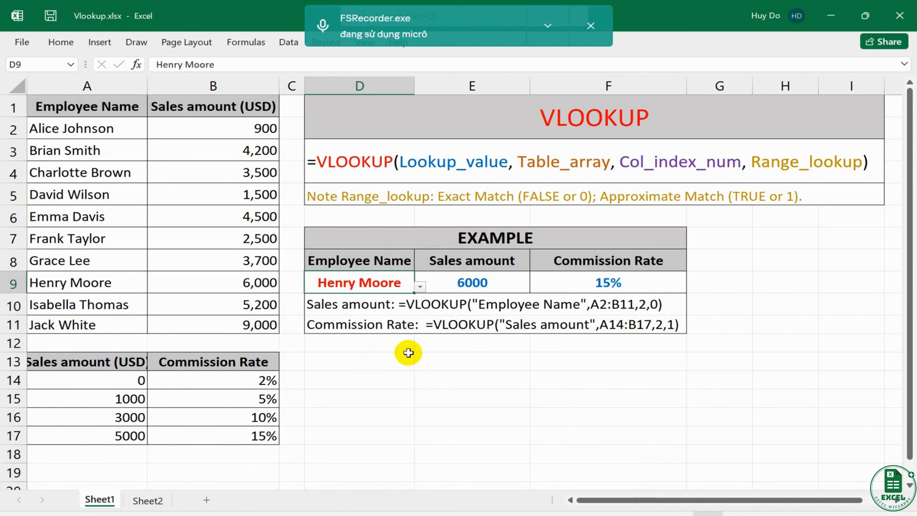
left_click(491, 285)
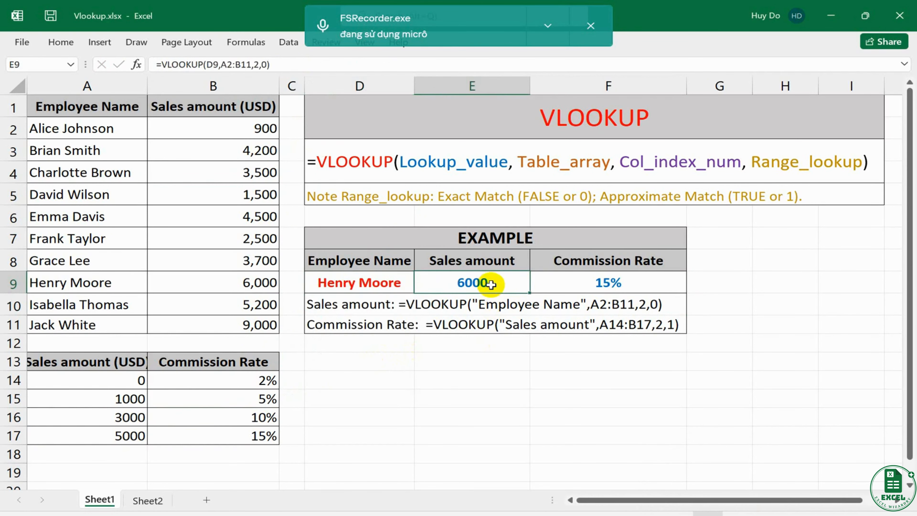
left_click(605, 287)
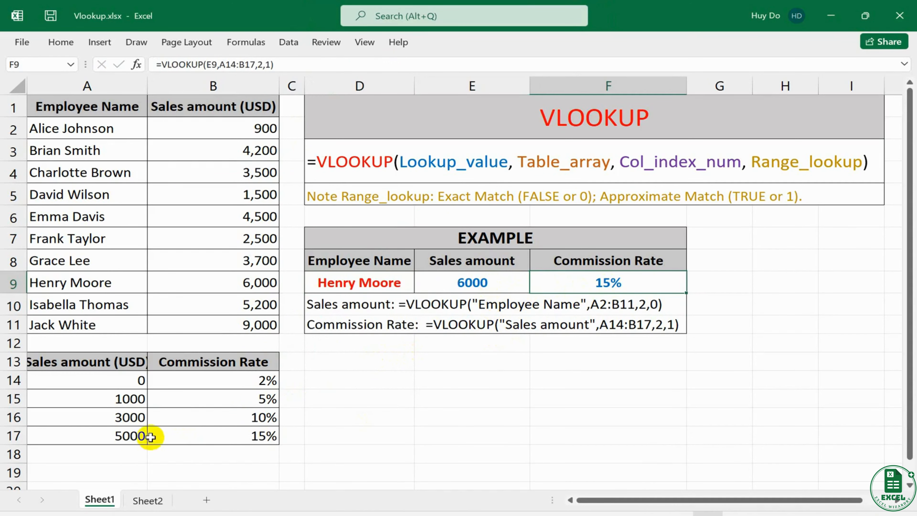
left_click(135, 437)
left_click_drag(136, 436, 265, 439)
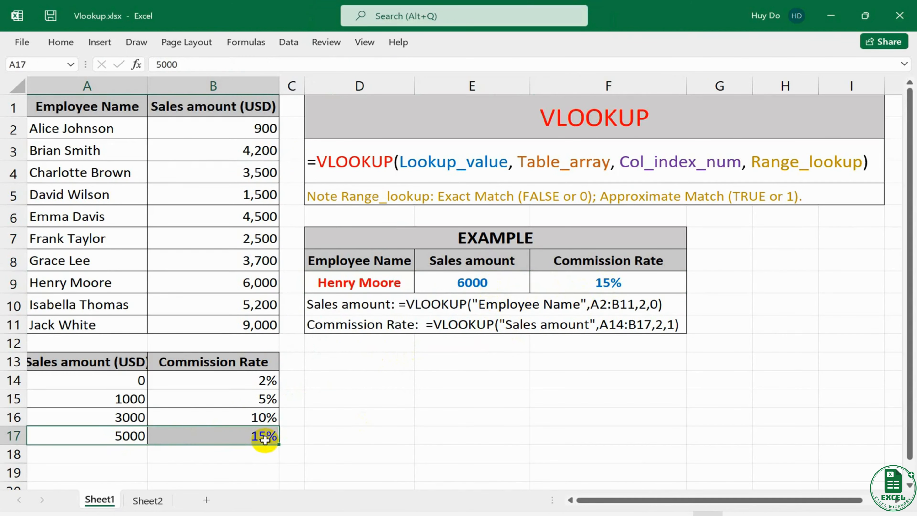
left_click(250, 434)
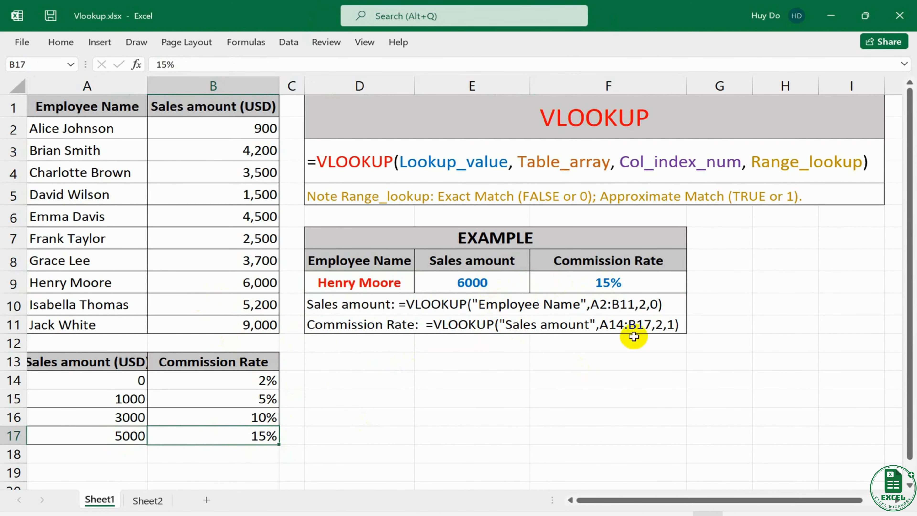
- Set D9 to the employee from row 8 and compare the sales amount and commission rate with the 3000 tier in row 16
left_click(392, 285)
left_click(420, 287)
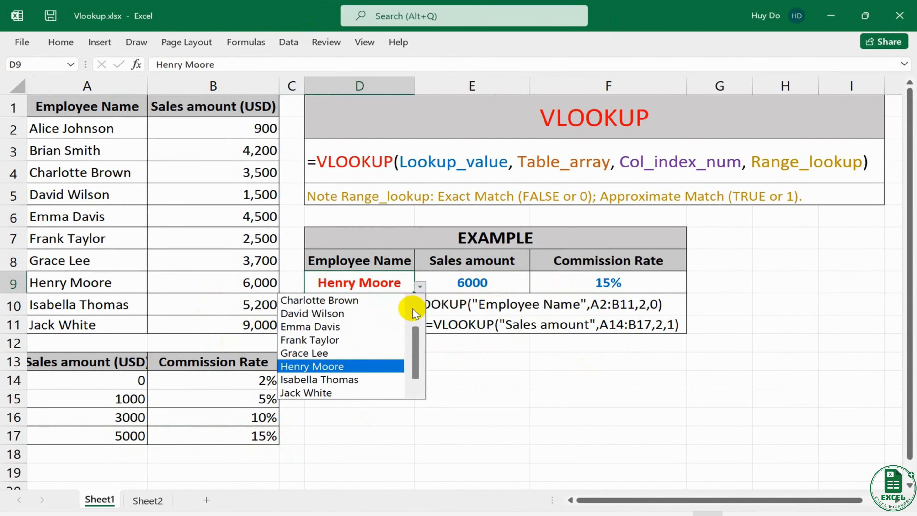
left_click(342, 354)
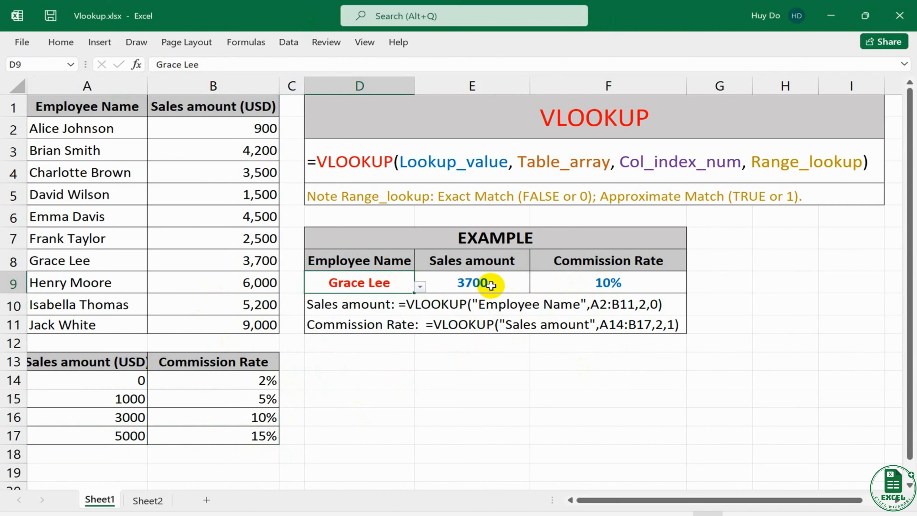
left_click(491, 285)
left_click(610, 284)
left_click(135, 417)
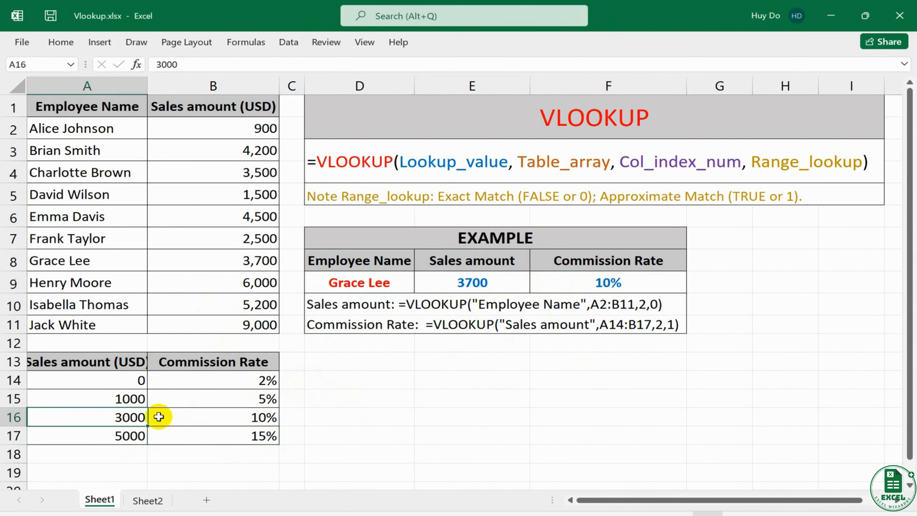
left_click(244, 416)
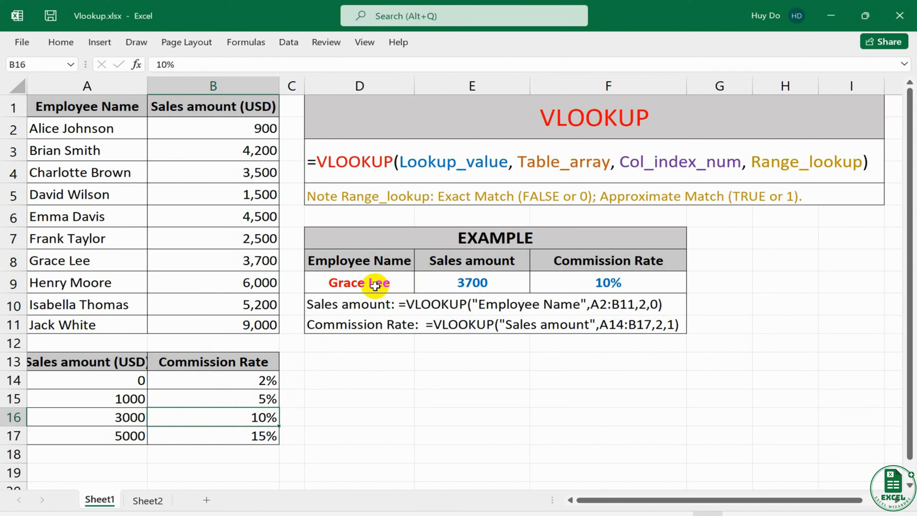
- Switch D9 back to the employee from row 9 and recheck E9 and F9 against the 5000 commission tier
left_click(376, 285)
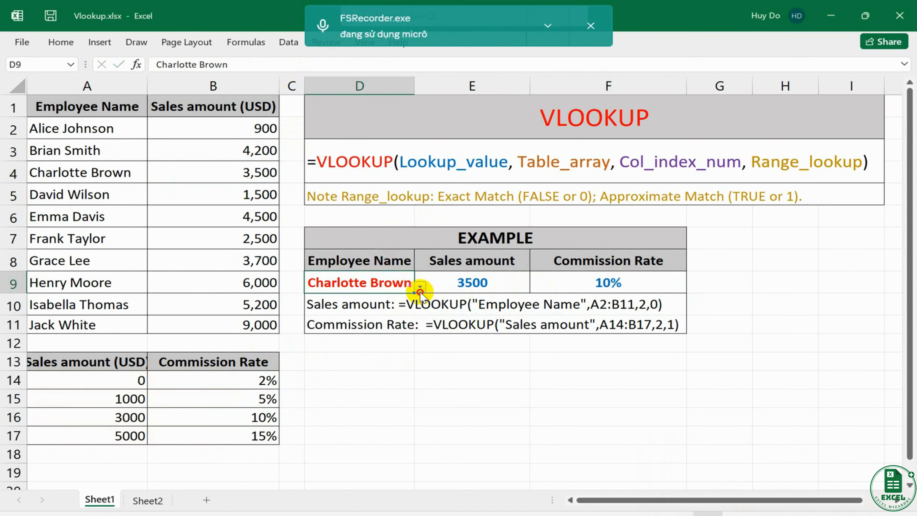
left_click(420, 287)
left_click(373, 365)
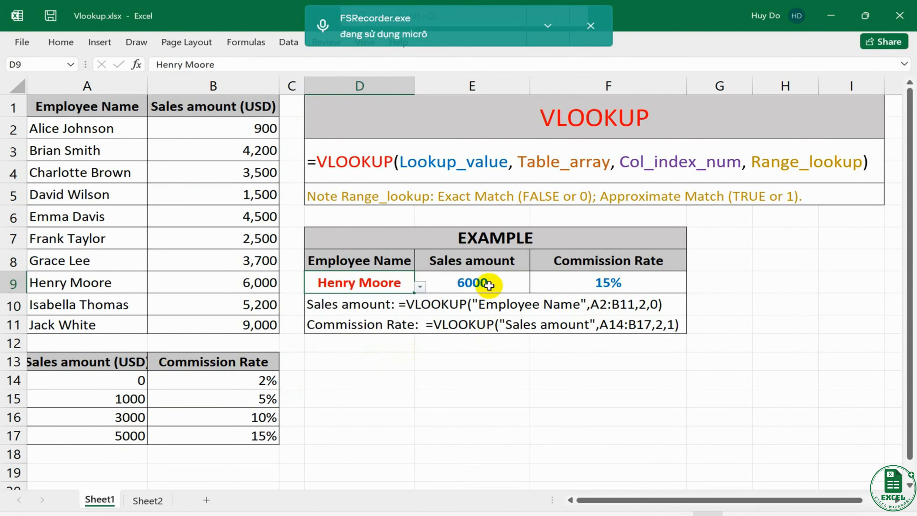
left_click(482, 283)
left_click(609, 283)
left_click_drag(117, 441, 262, 436)
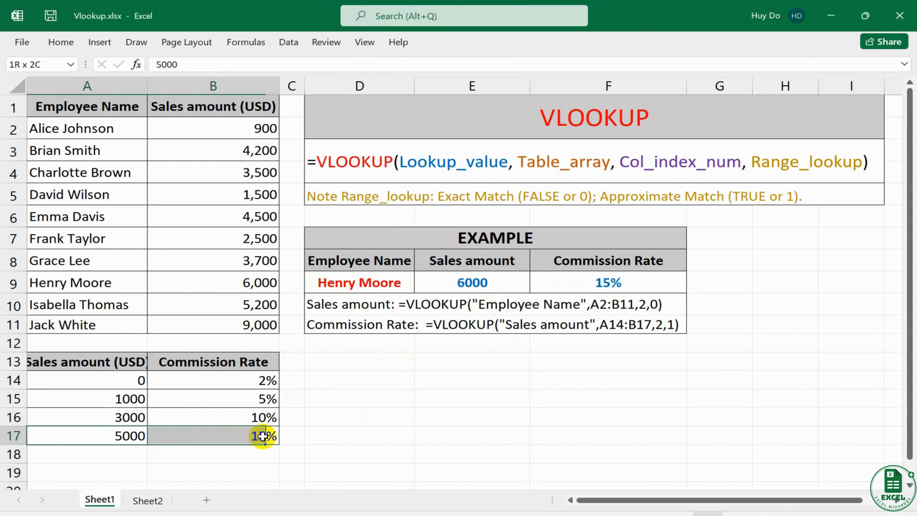
left_click(236, 444)
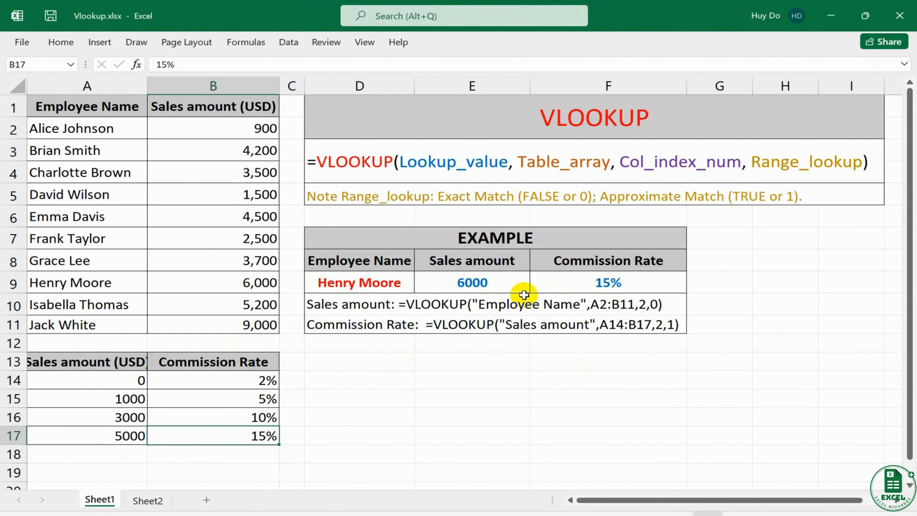
- Set D9 to the employee from row 8 again and check the commission rate in F9 against B16
left_click(387, 289)
left_click(419, 286)
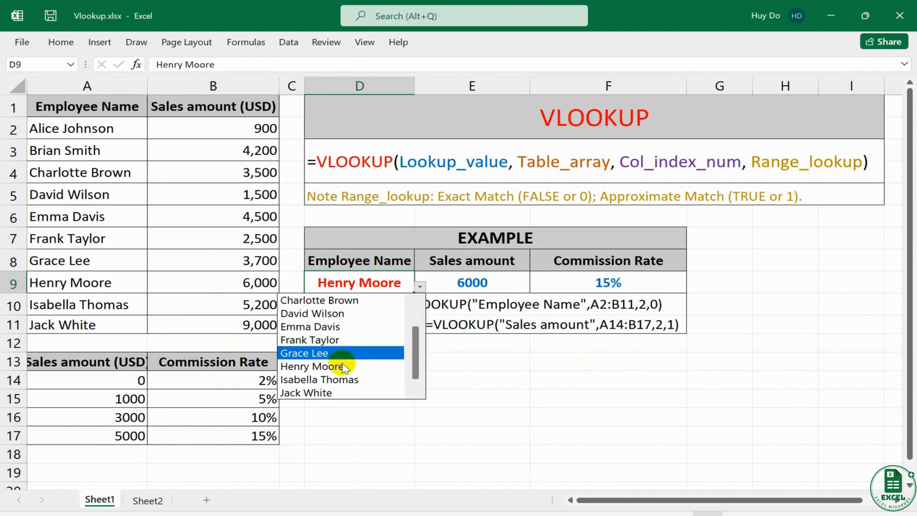
left_click(339, 353)
left_click(484, 284)
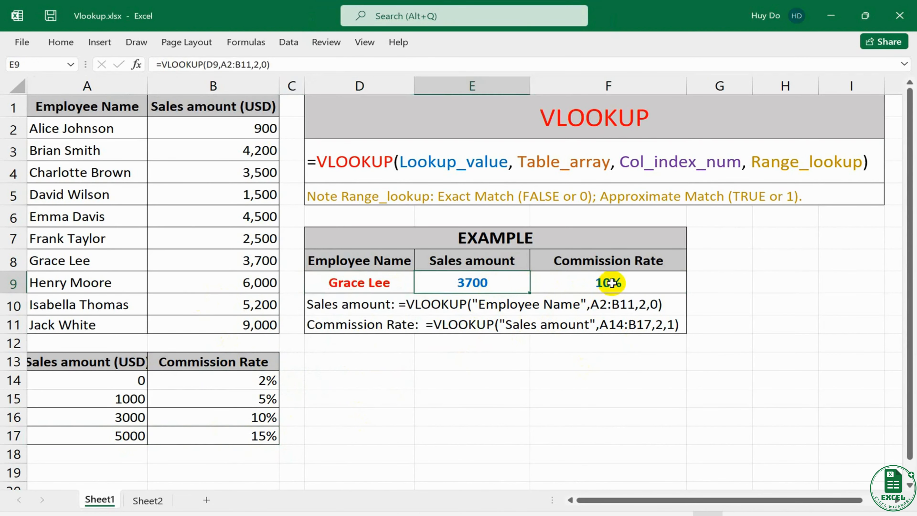
left_click(612, 283)
left_click(243, 417)
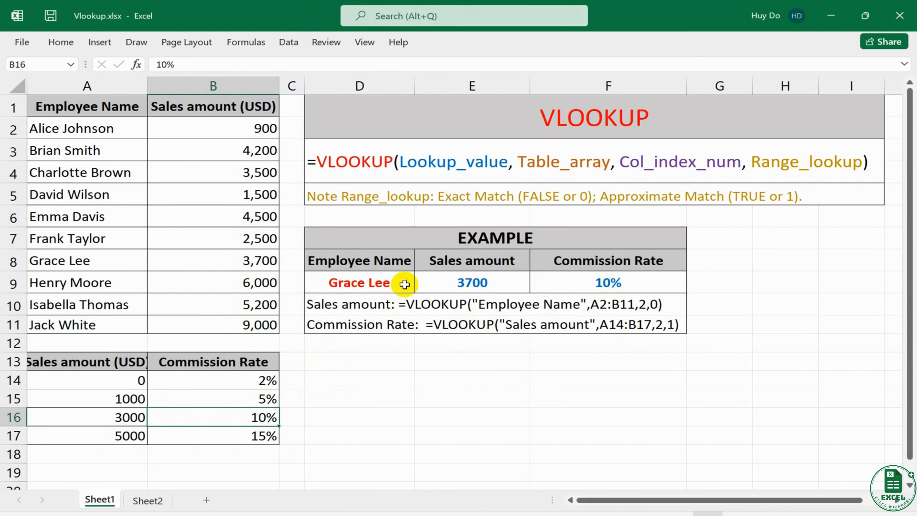